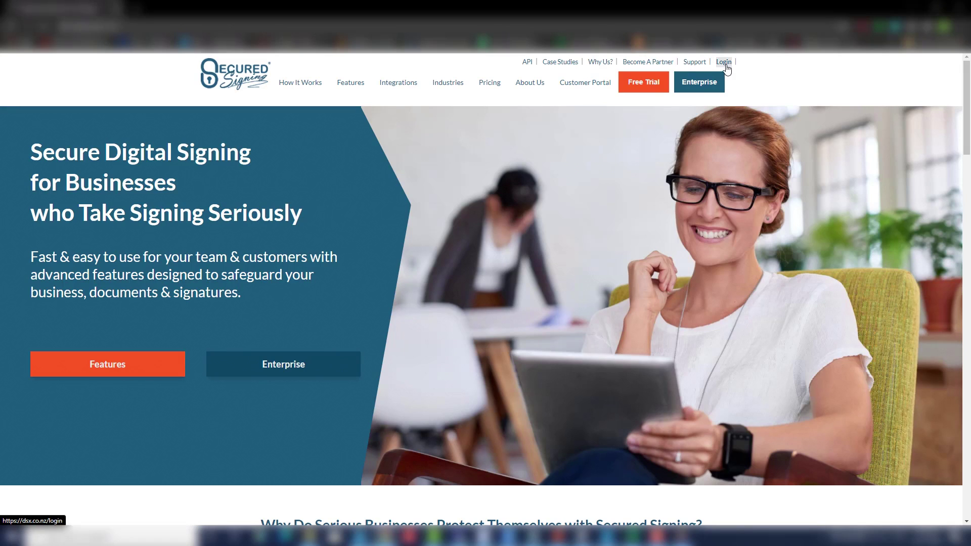
Start a notary request with NDA.doc, uploaded from the local computer, as its only document
click(556, 188)
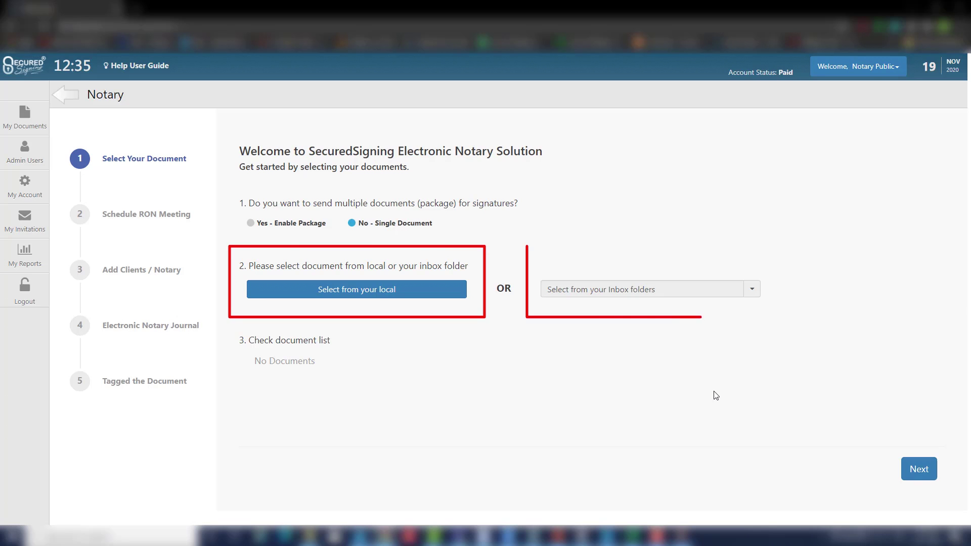
click(405, 290)
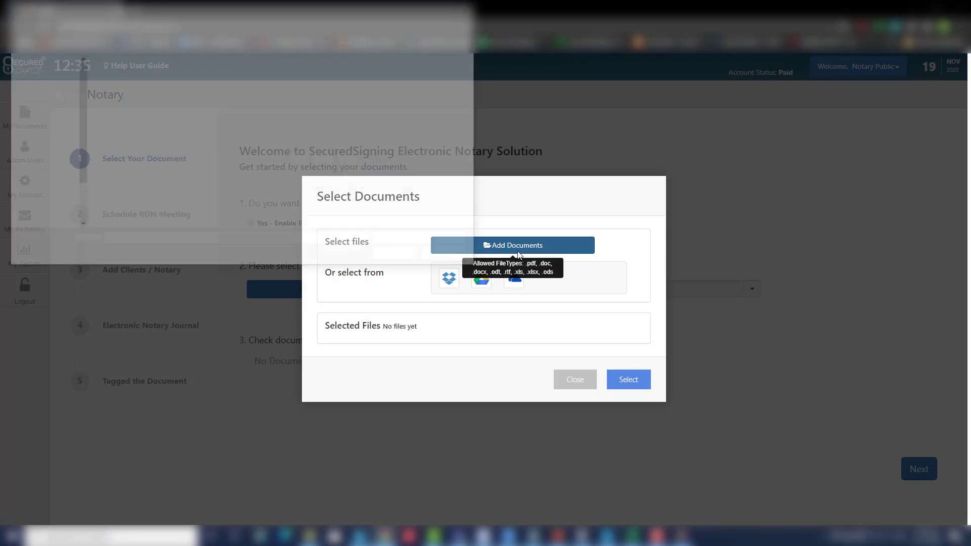
click(514, 245)
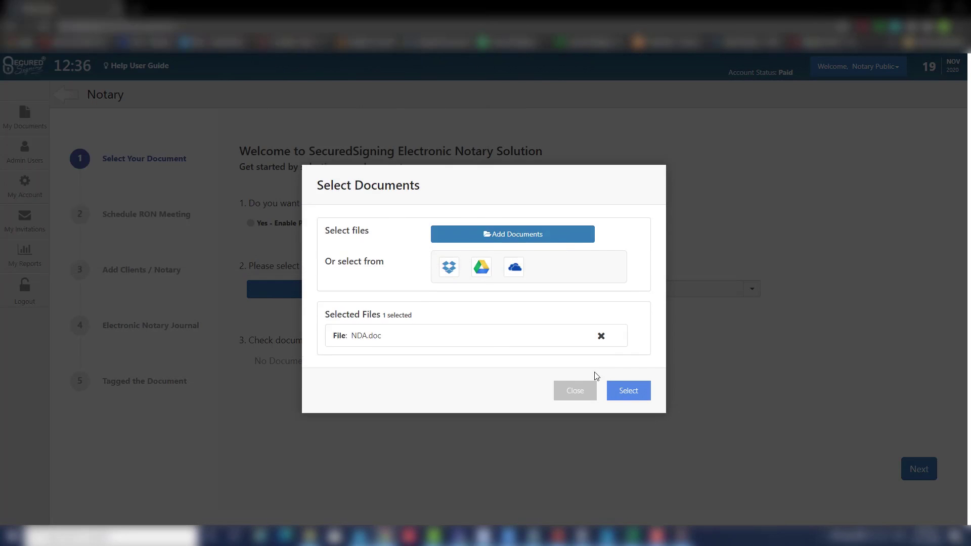
click(629, 380)
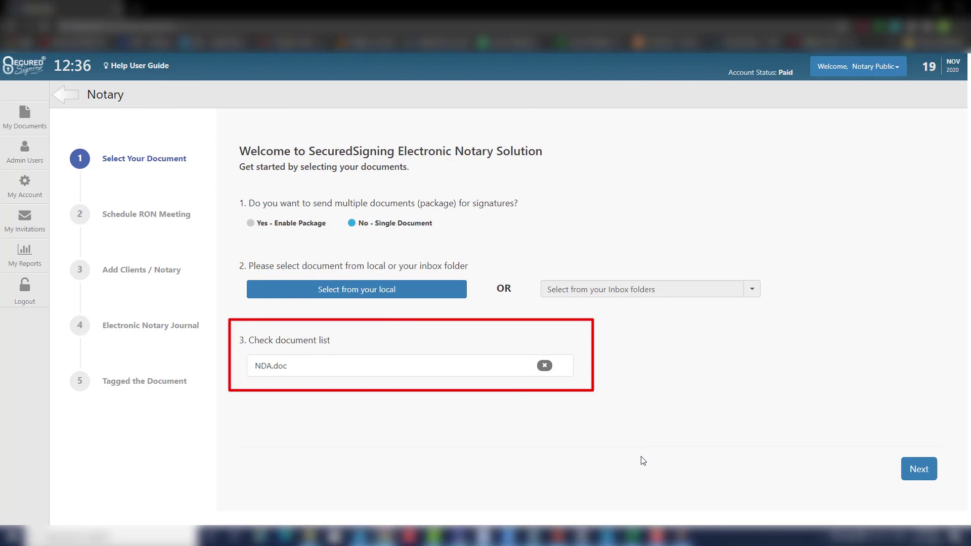
Continue to RON scheduling and set the session date to 20 November 2020, 12:36 PM
click(919, 467)
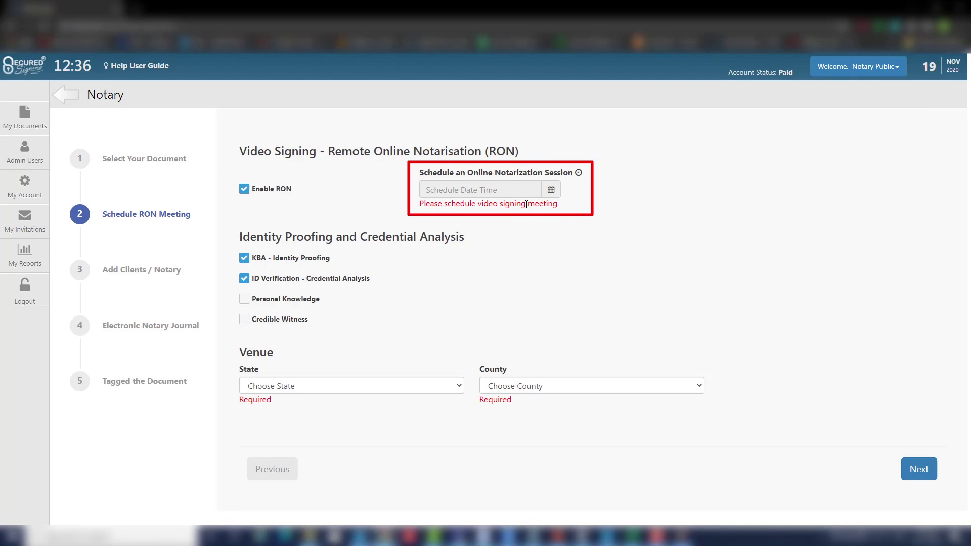
click(468, 191)
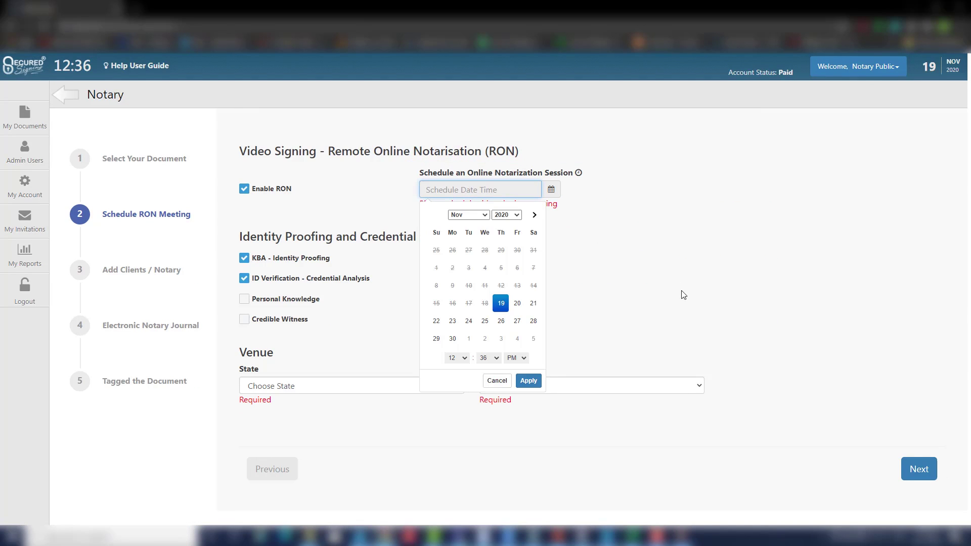
click(517, 303)
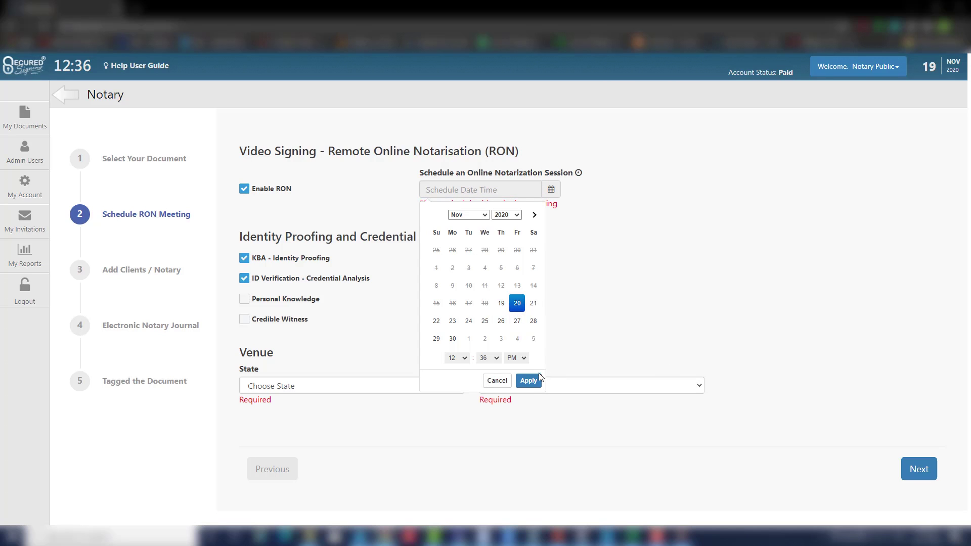
click(529, 383)
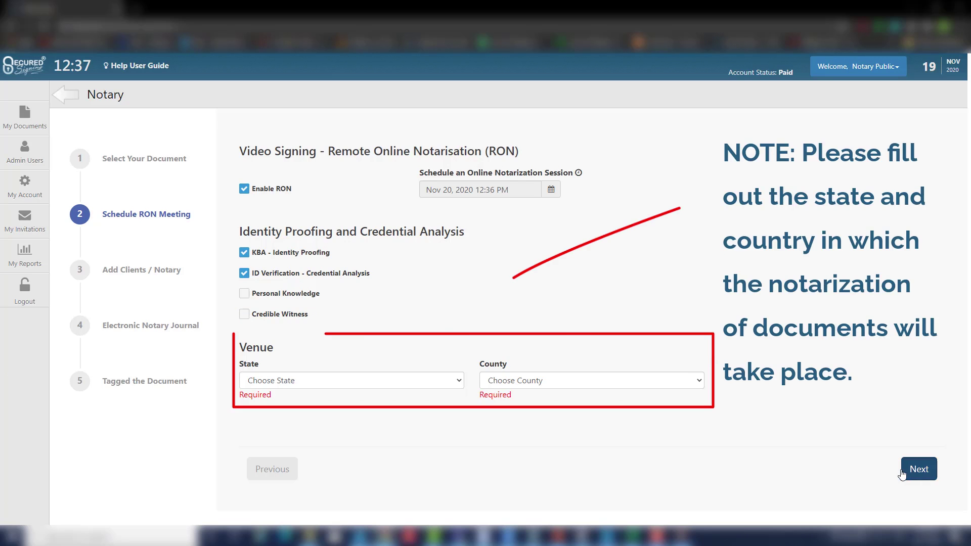
Set the venue to Alabama state and Autauga county, then continue to client details
click(354, 383)
scroll(283, 177, up, 1)
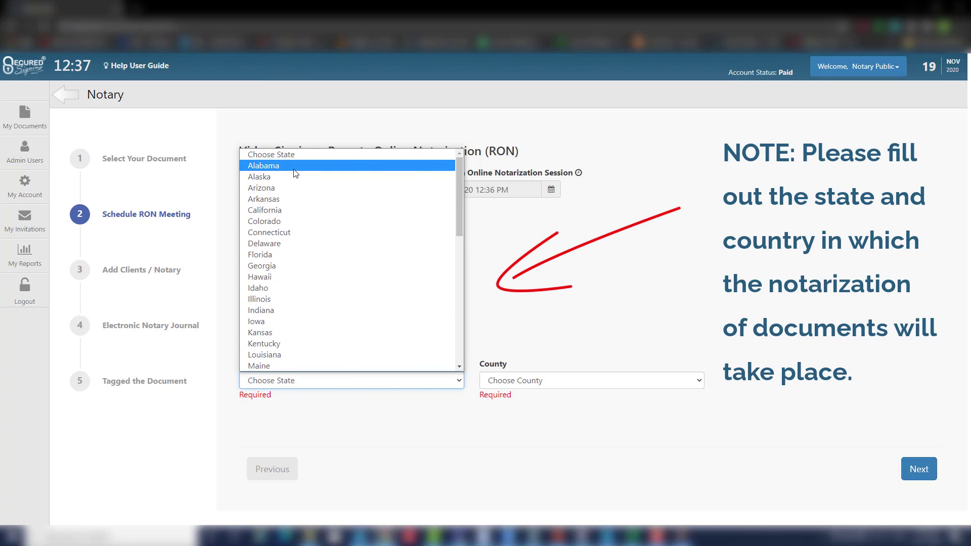
click(263, 165)
click(535, 383)
click(534, 167)
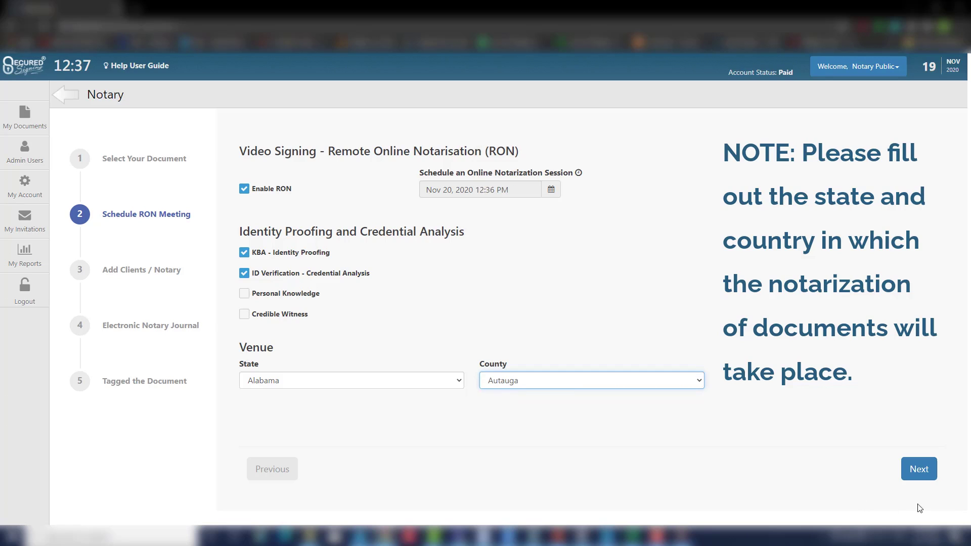
click(918, 469)
Enter the signer's e-mail address, first name and last name
click(288, 227)
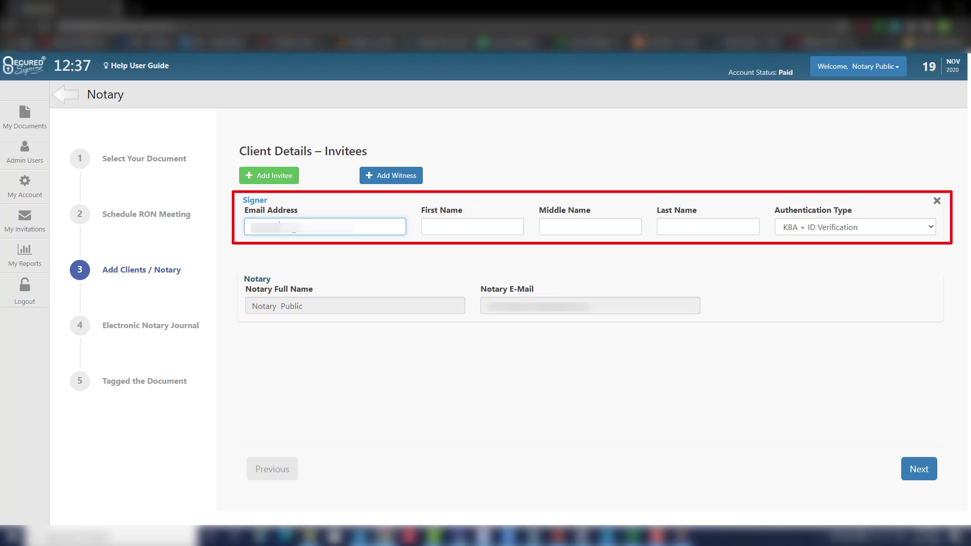
text(mail)
key(Tab)
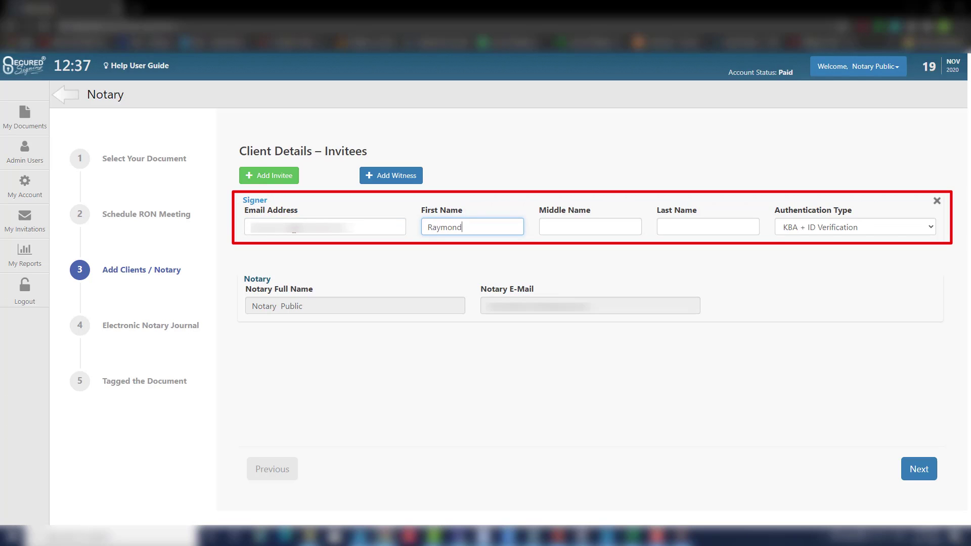
key(Tab)
key(Tab)
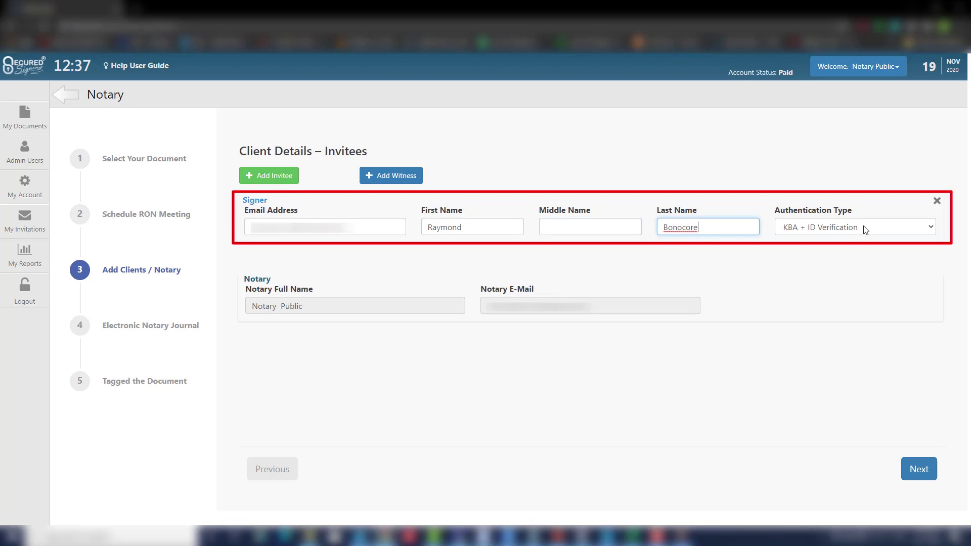
click(859, 292)
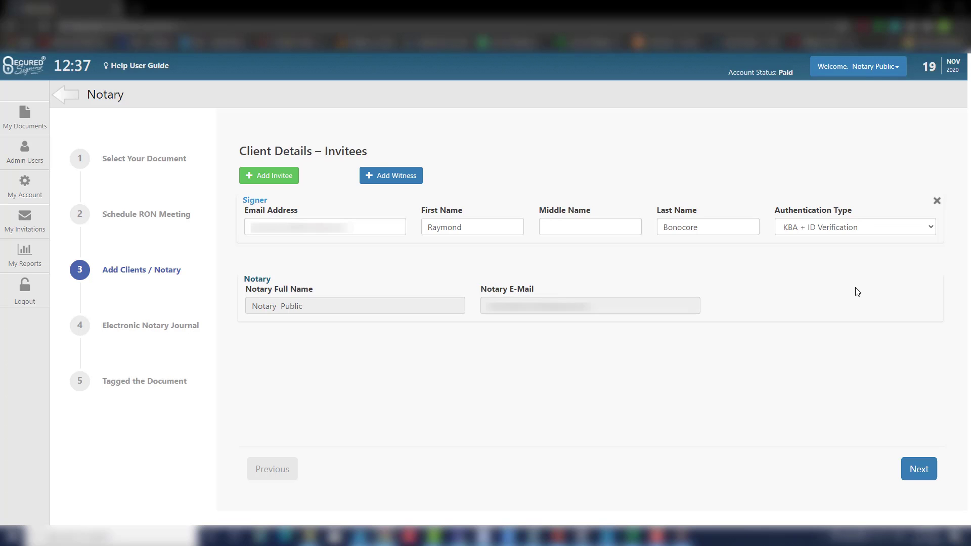
Record notarization type Others, described as TEST, with a $25.00 fee in the journal, then start tagging
click(913, 468)
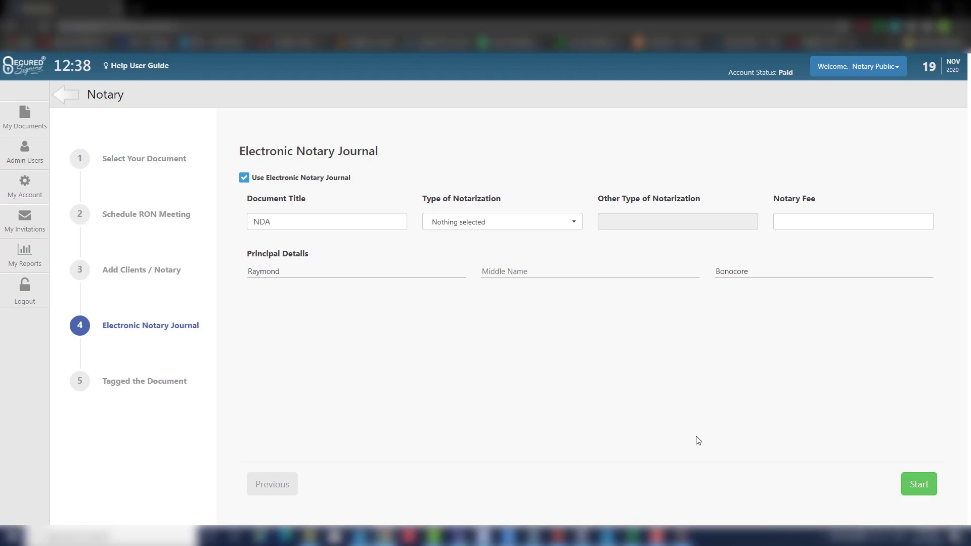
click(574, 222)
click(540, 332)
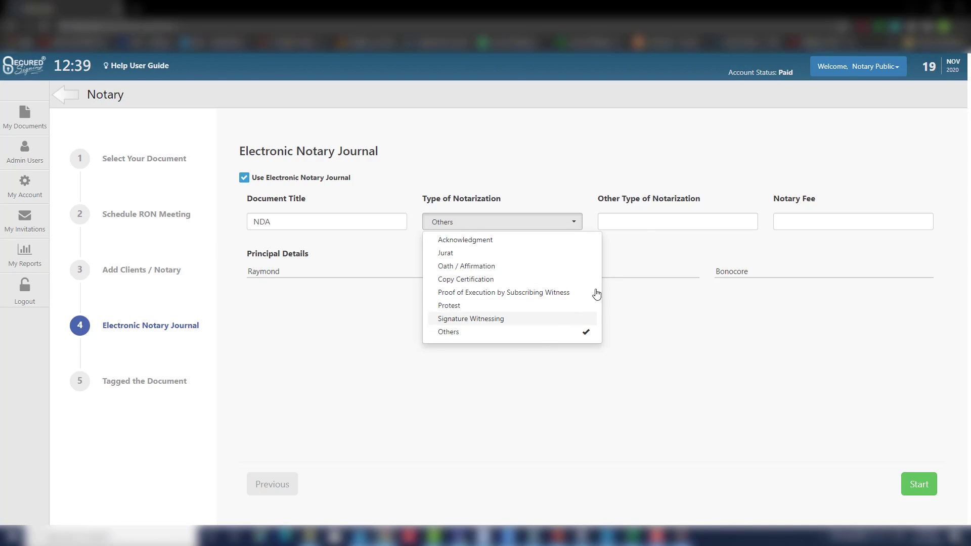
click(644, 221)
text(TEST)
click(765, 276)
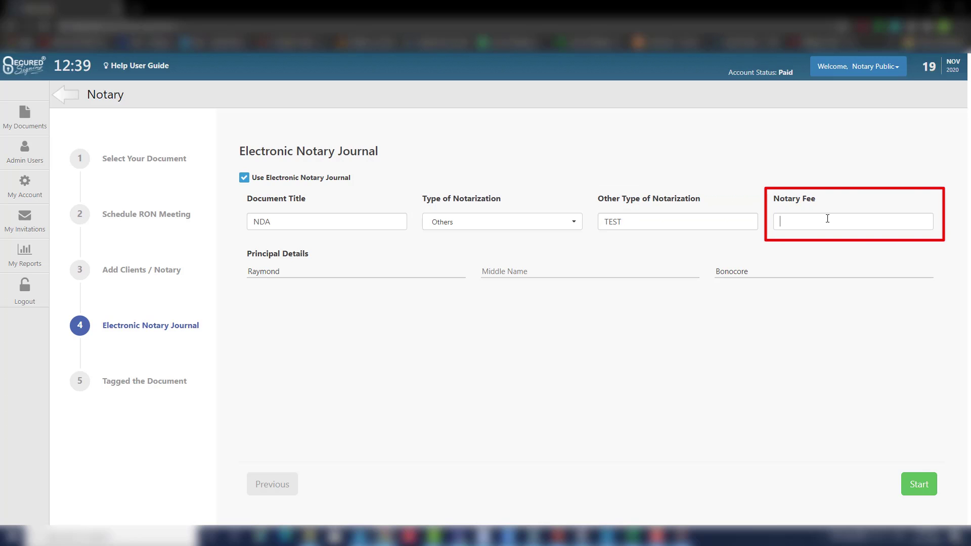
text($25)
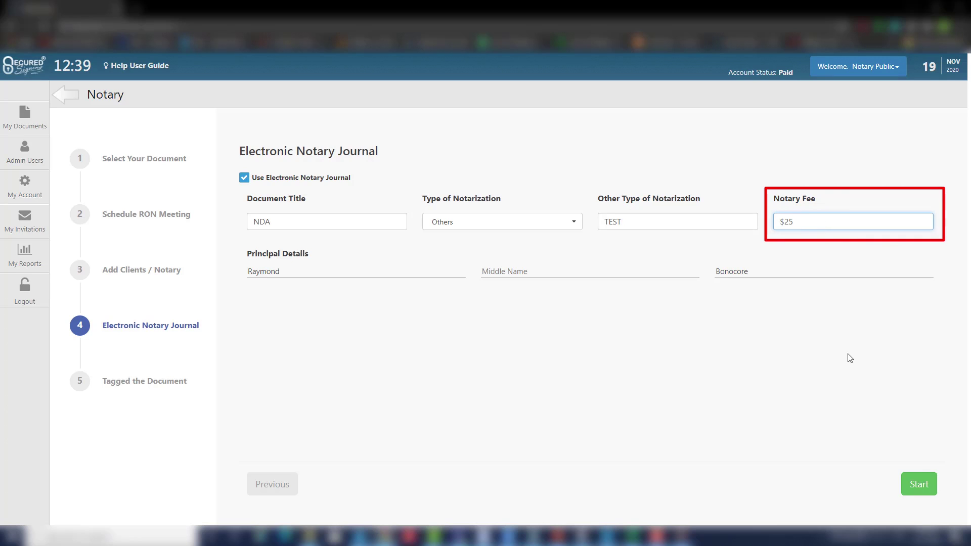
click(851, 358)
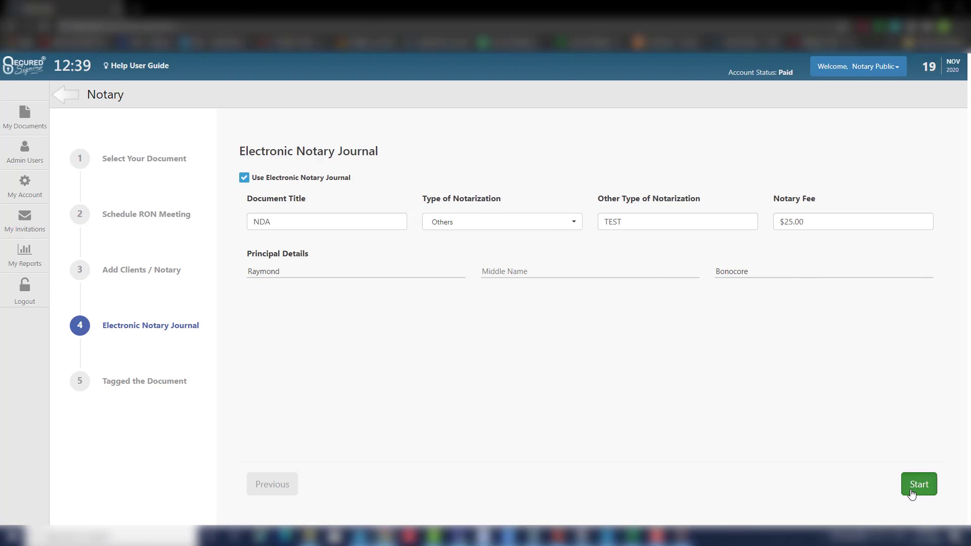
click(913, 483)
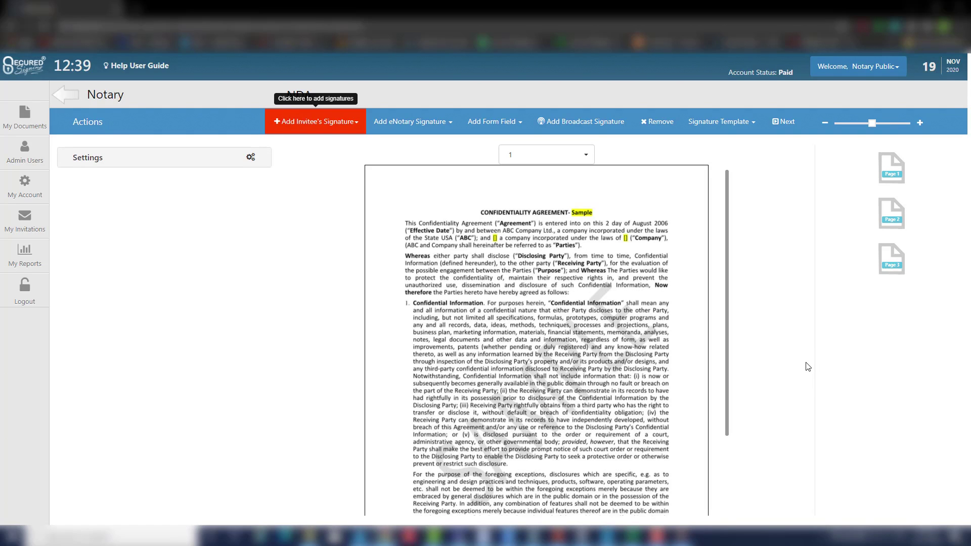
Add the signer's signature box on page 3 and move it below IN WITNESS WHEREOF
click(903, 263)
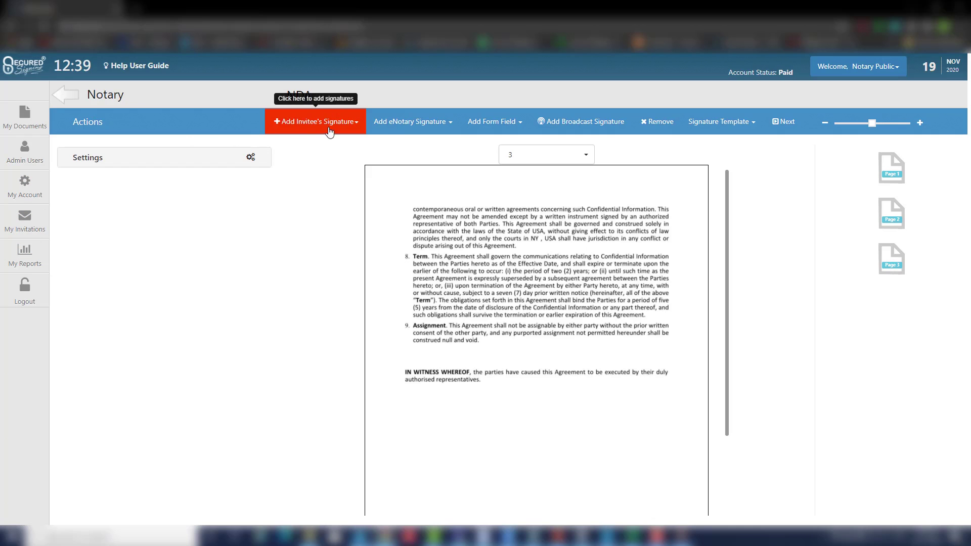
click(313, 133)
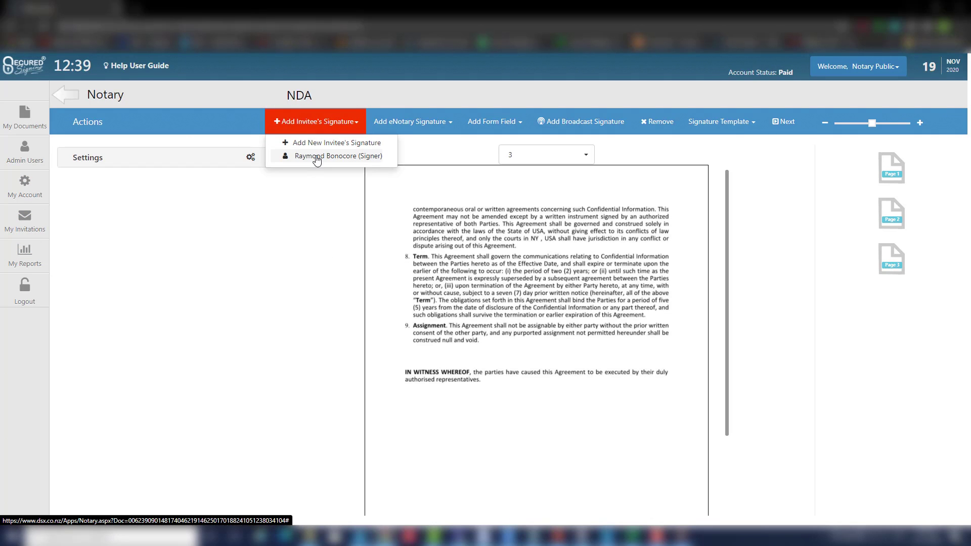
click(317, 157)
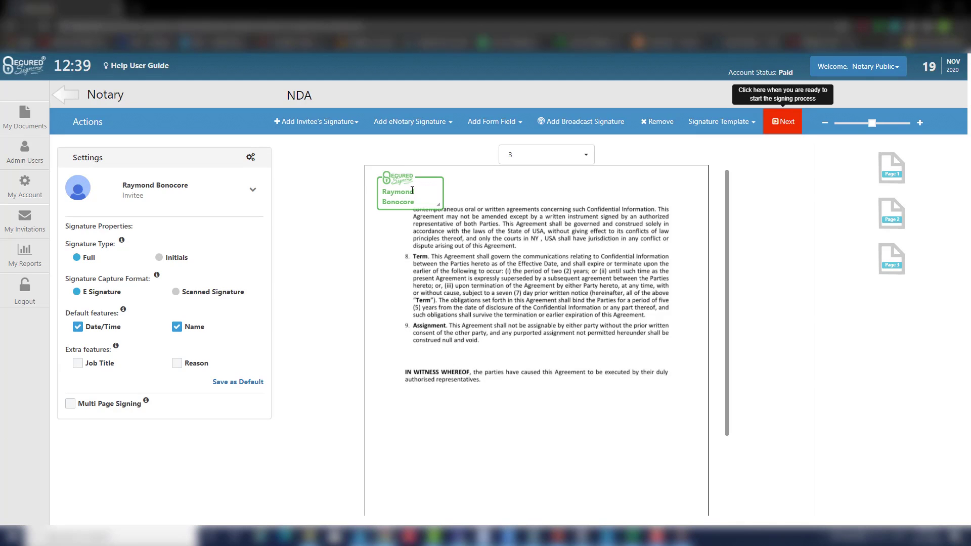
mouse_move(412, 189)
mouse_down()
mouse_move(438, 414)
mouse_move(509, 439)
mouse_move(513, 465)
mouse_up()
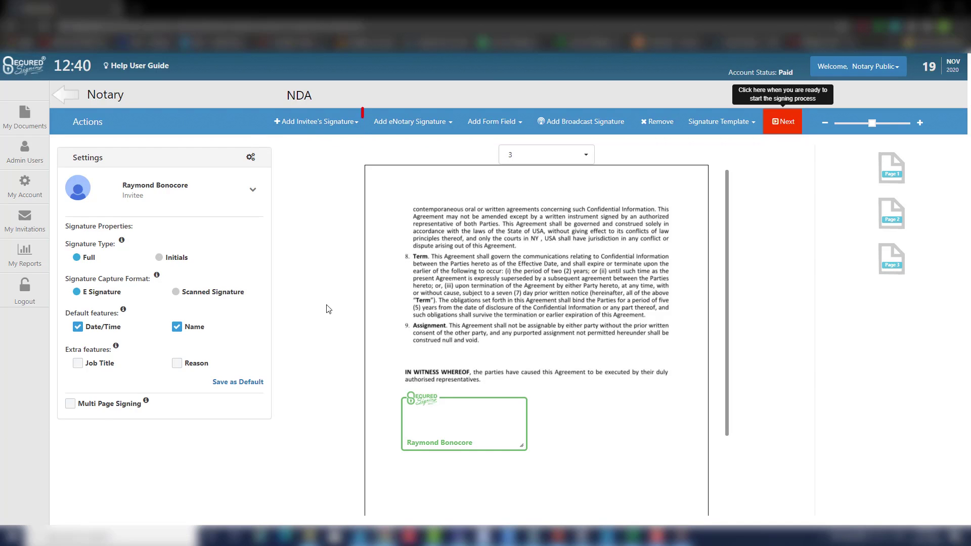
Place an eNotary signature box beside the invitee's signature, showing Date/Time and Name
click(417, 122)
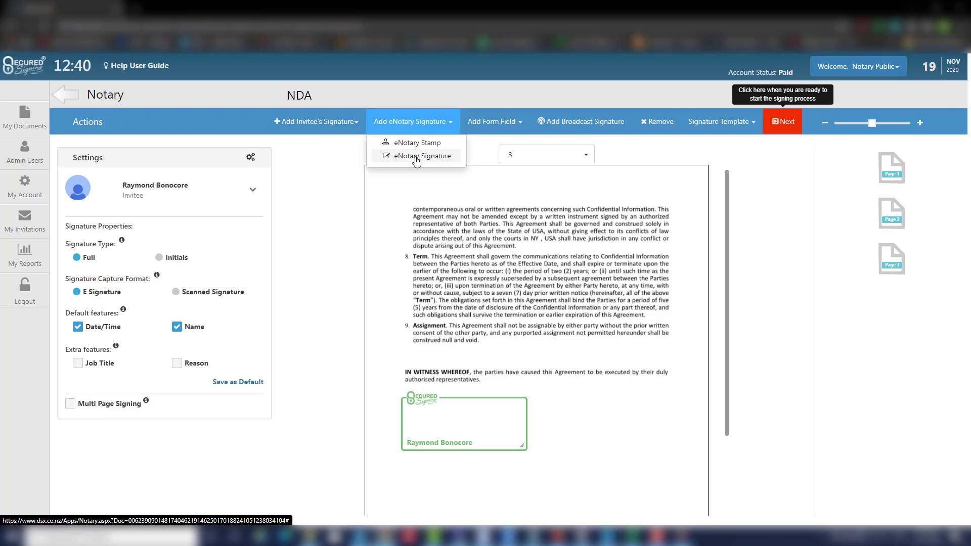
click(416, 156)
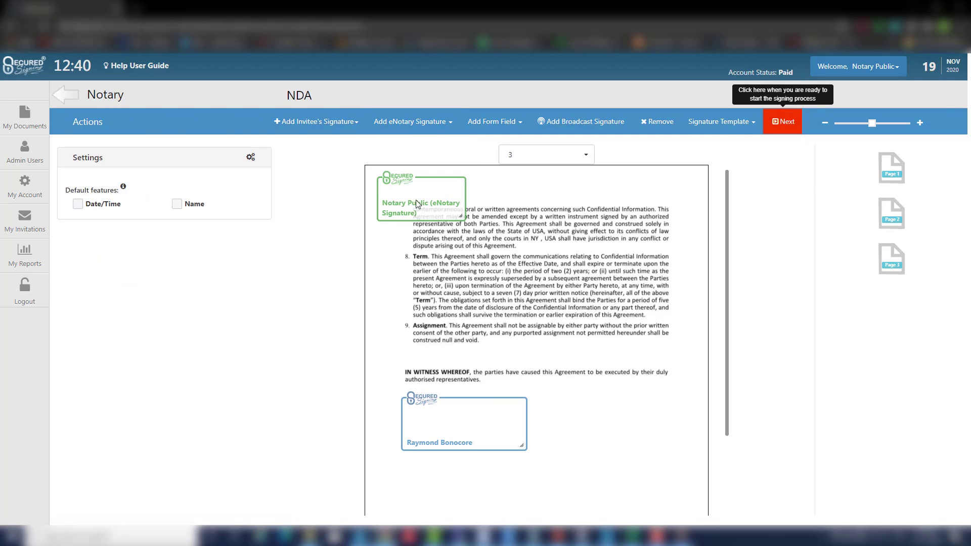
drag(418, 202, 494, 311)
mouse_move(524, 355)
mouse_down()
mouse_move(581, 430)
mouse_move(627, 450)
mouse_move(636, 435)
mouse_move(673, 438)
mouse_move(622, 449)
mouse_up()
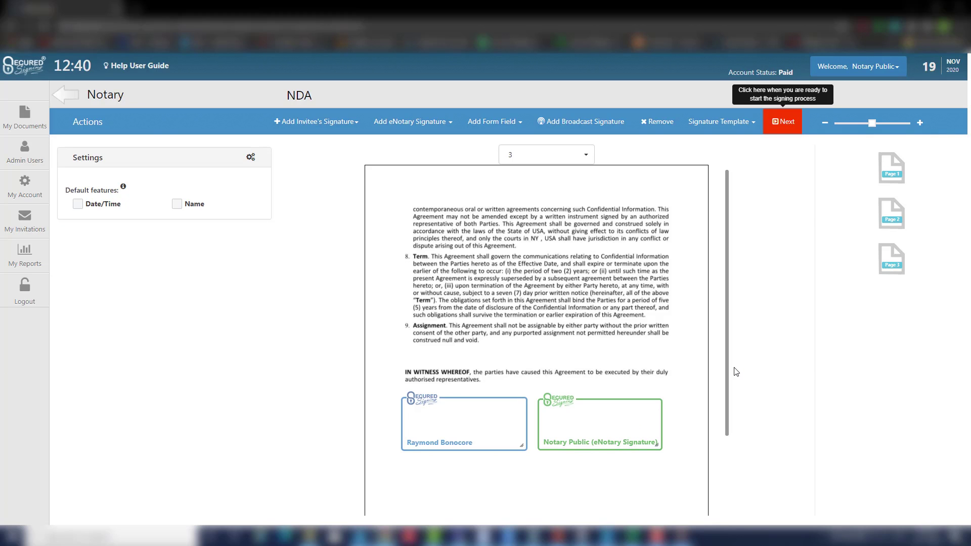
click(79, 205)
click(178, 207)
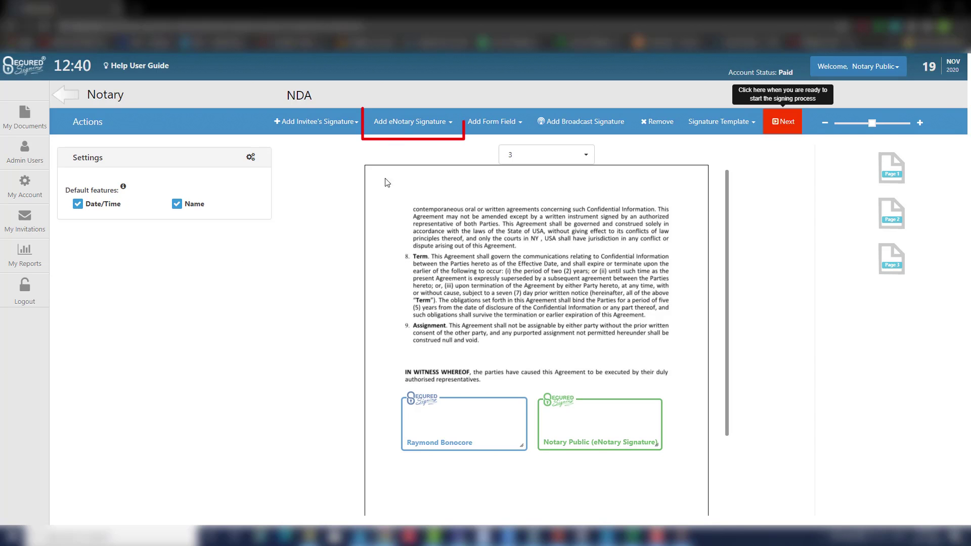
Add an eNotary seal box on page 3, resized and fitted below both signatures
click(403, 127)
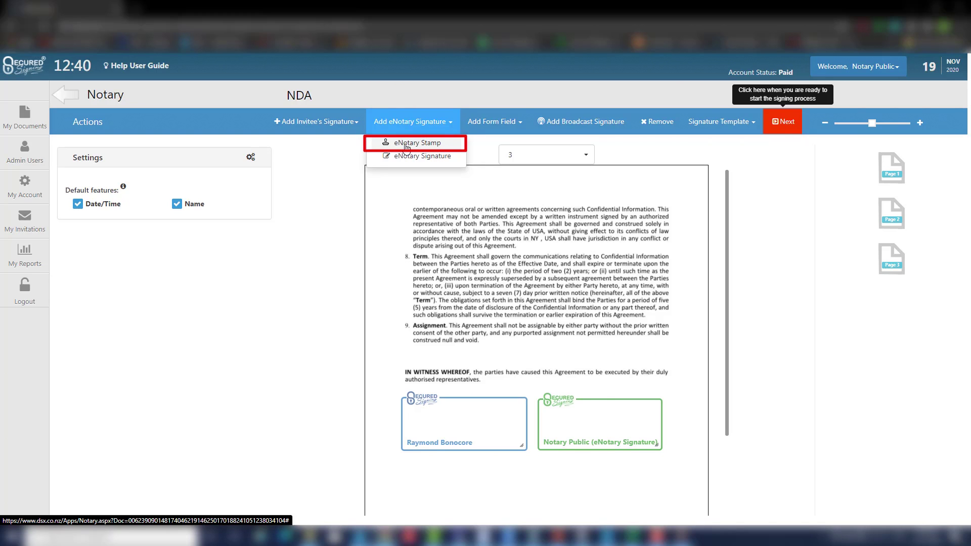
click(405, 144)
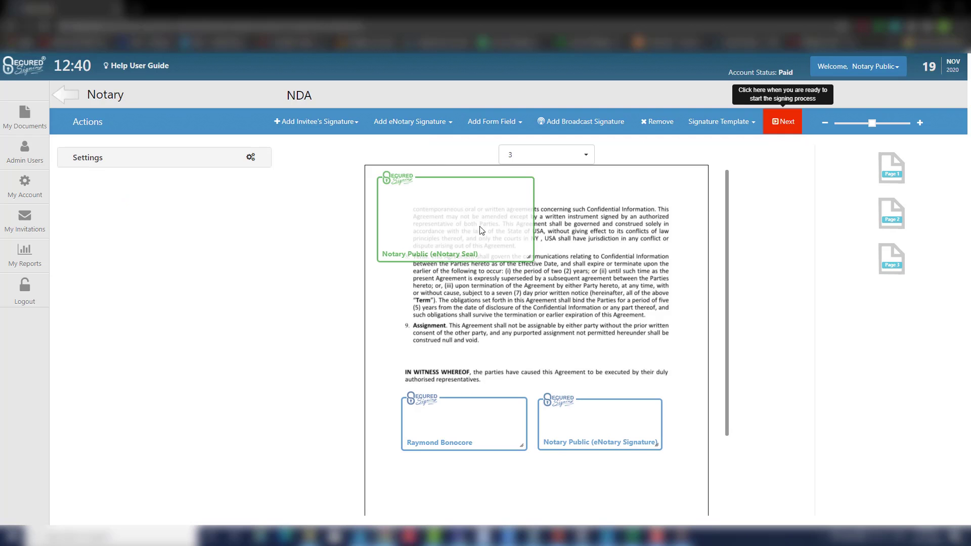
drag(476, 229, 503, 510)
scroll(537, 330, down, 2)
drag(560, 411, 665, 423)
drag(659, 496, 556, 448)
drag(506, 415, 563, 429)
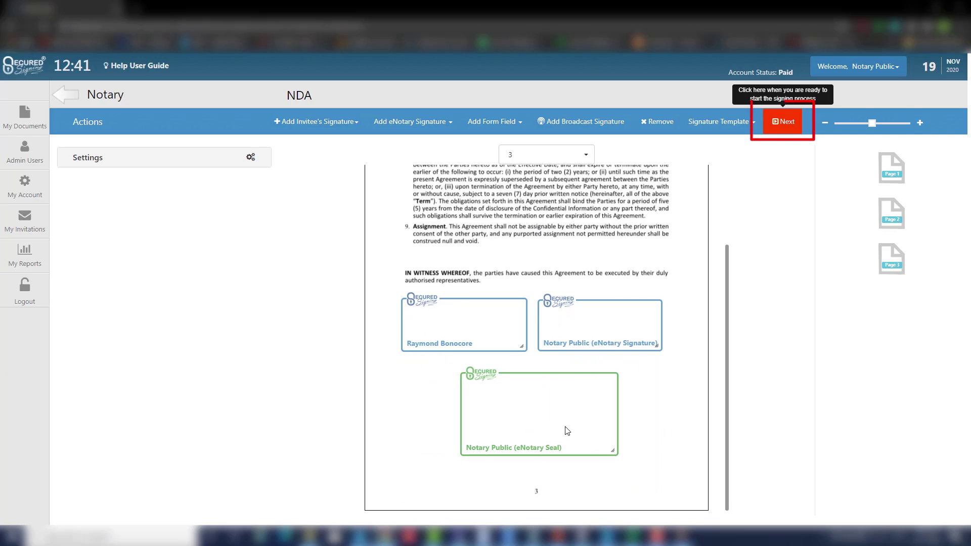
Open the invitation workflow confirmation and change the RON meeting date to Nov 21, 2020
click(789, 122)
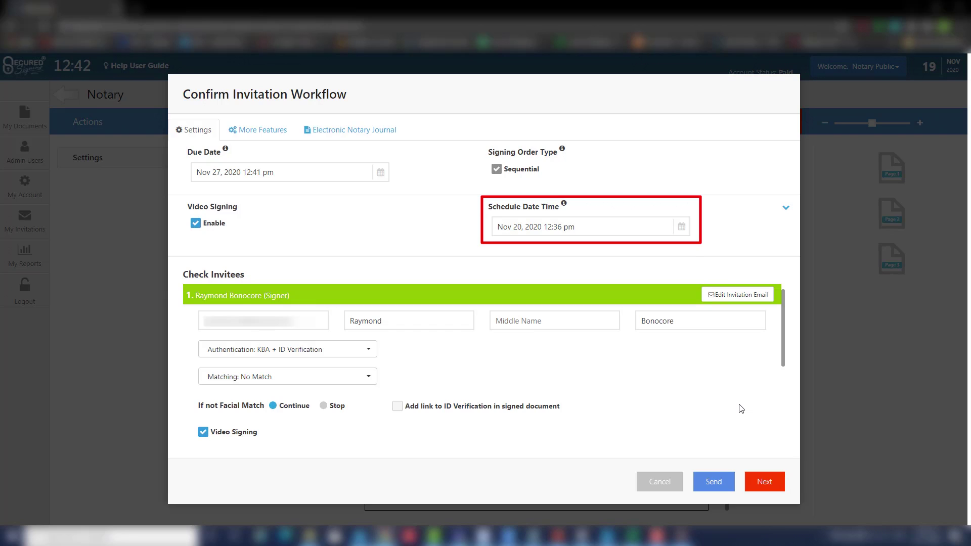
click(622, 225)
click(598, 305)
Confirm the Nov 21 schedule and scroll through the Check Invitees list
click(561, 393)
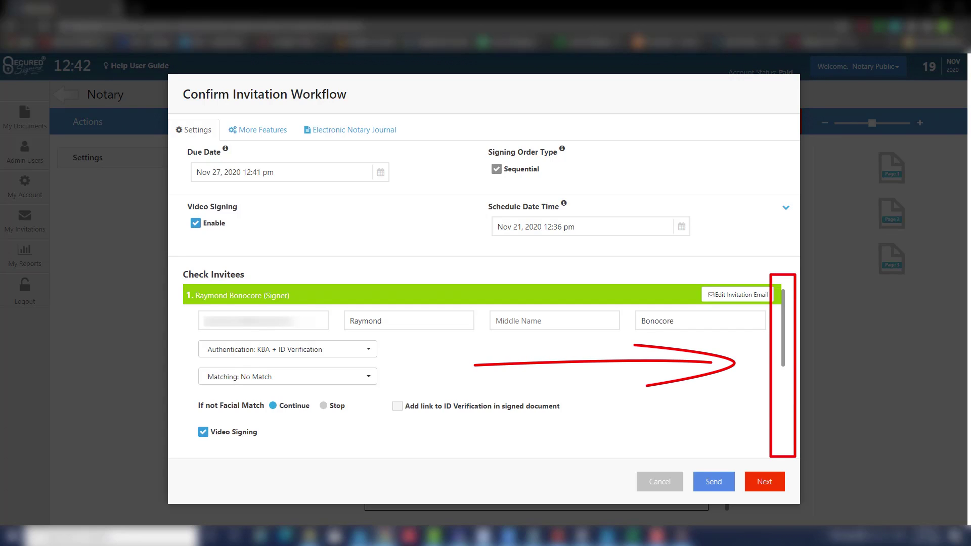
scroll(482, 369, down, 5)
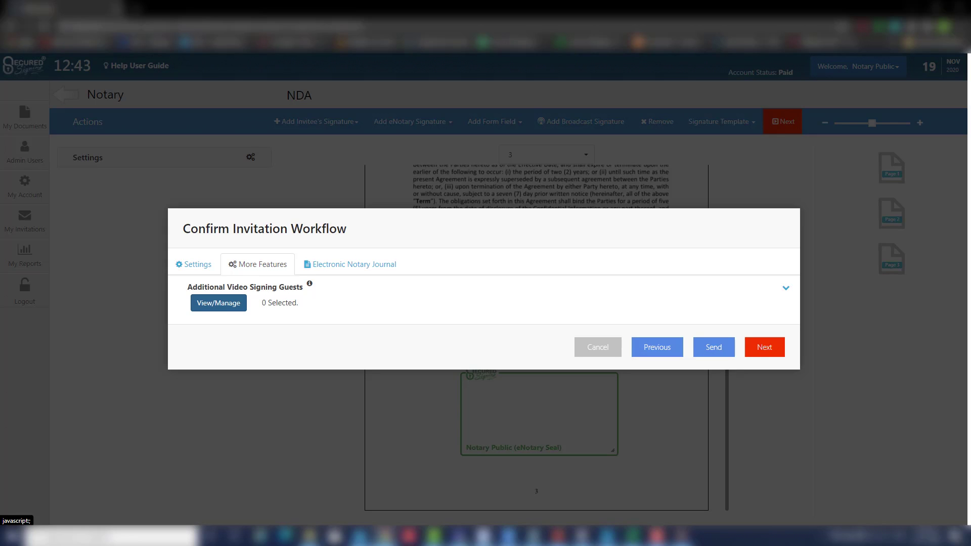
click(219, 302)
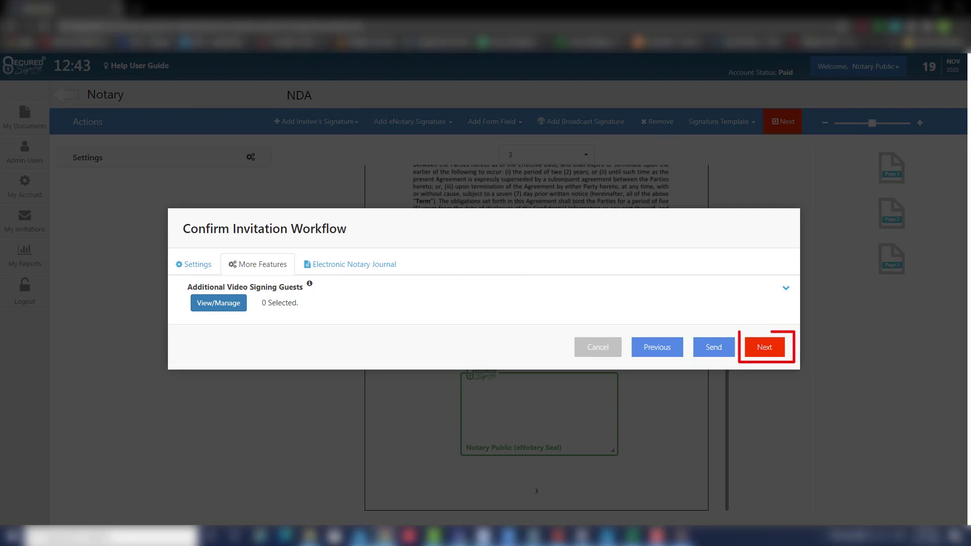
Advance to the Electronic Notary Journal, prefilled with Alabama/Autauga venue, NDA, Others/TEST and $25.00 fee
click(764, 347)
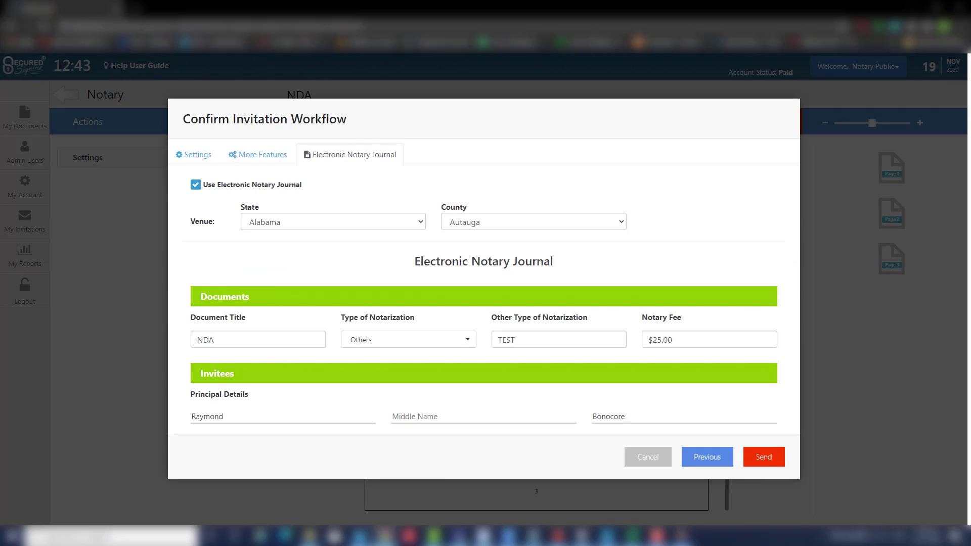